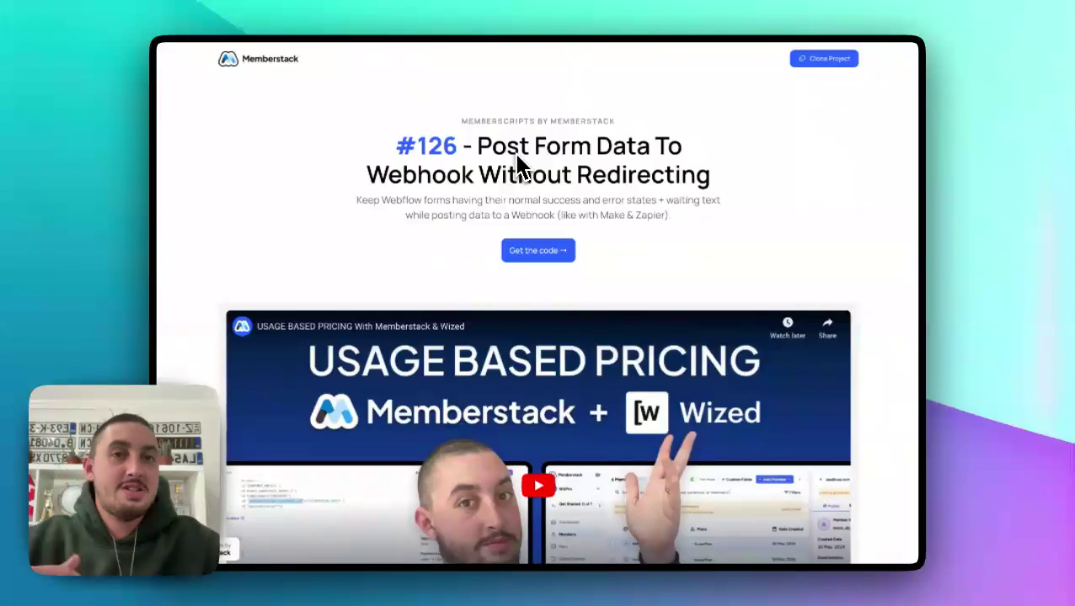
# - Enter a test name and a test email address in the demo form
pyautogui.scroll(-3, 699, 244)
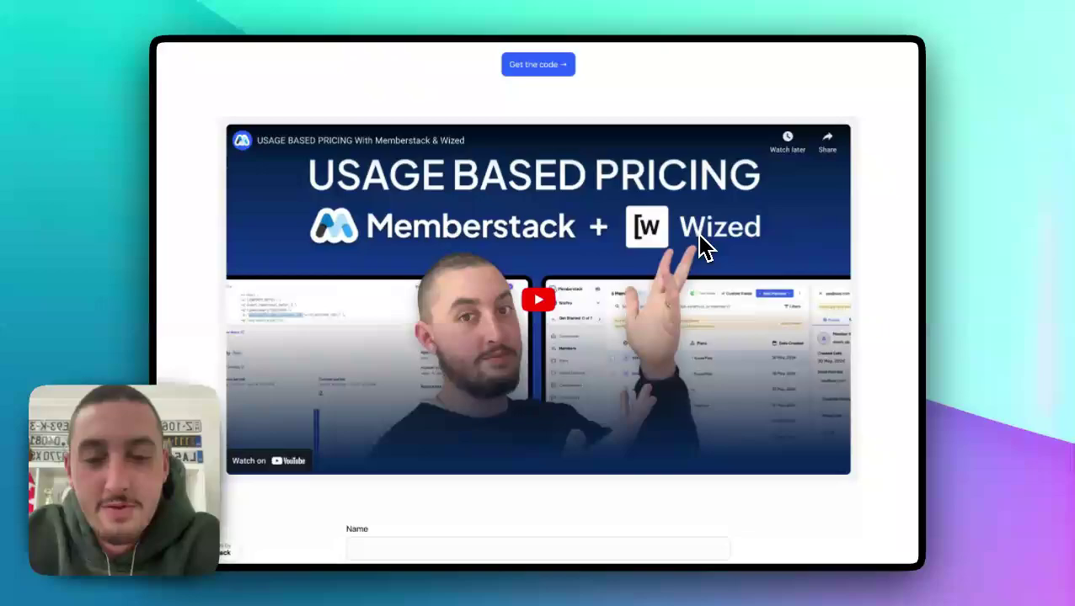
pyautogui.scroll(-2, 700, 246)
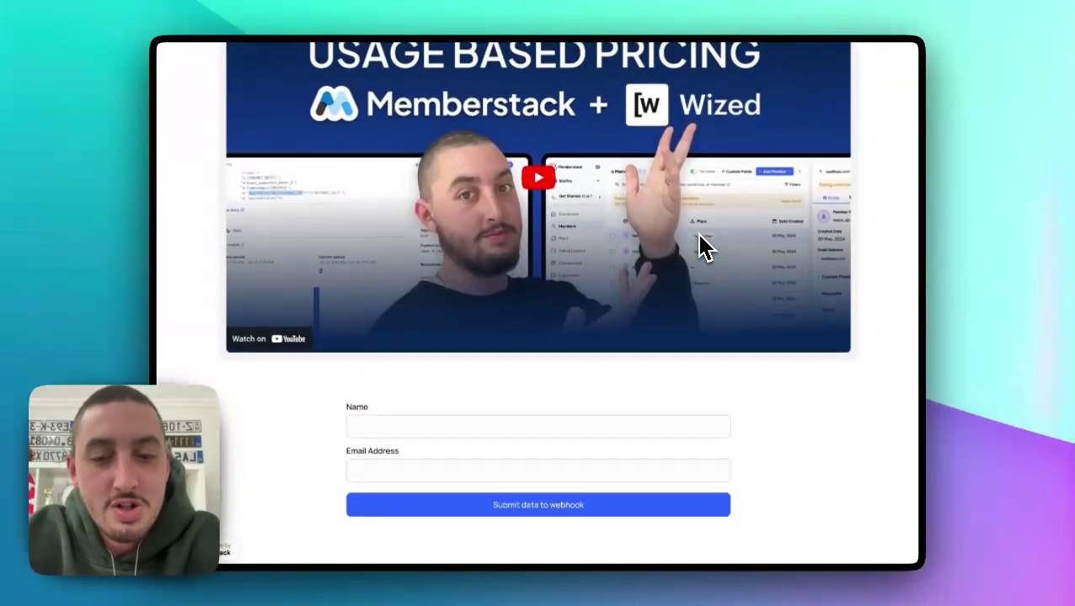
pyautogui.click(495, 431)
pyautogui.write('sdds')
pyautogui.click(496, 474)
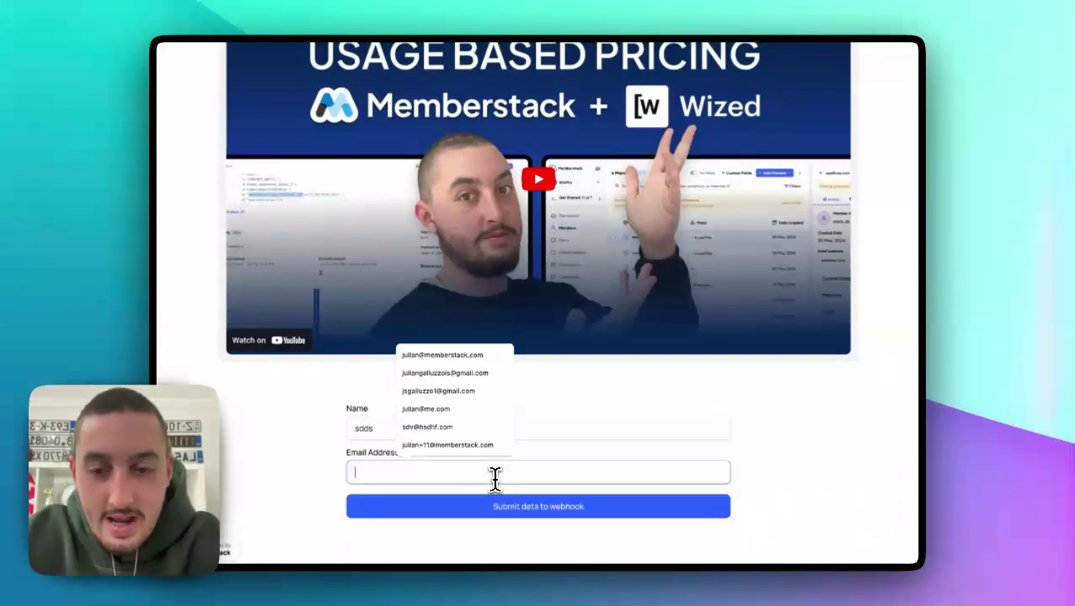
pyautogui.write('wfw')
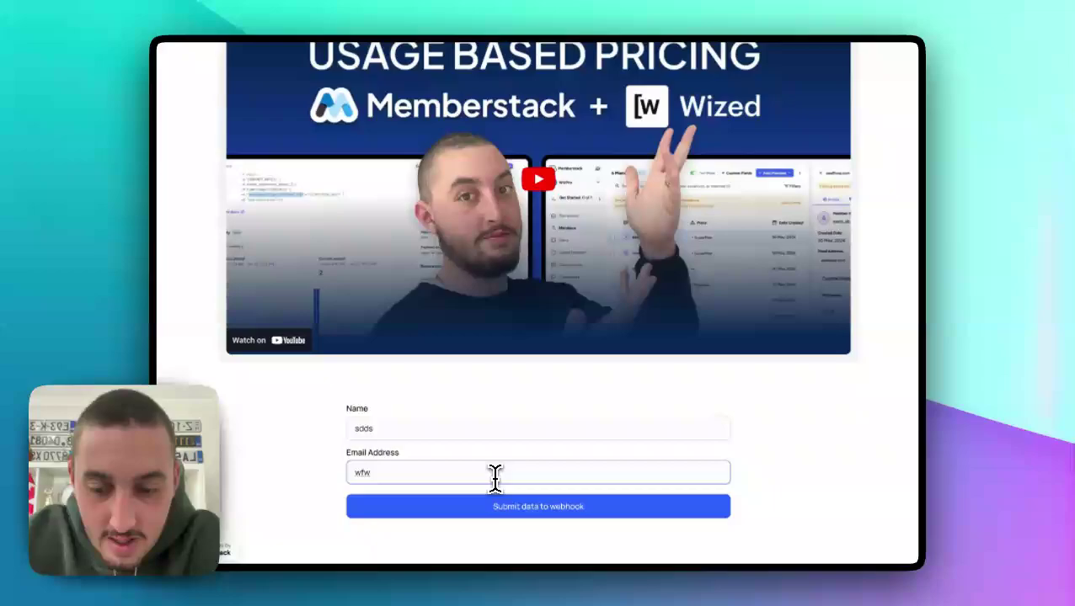
pyautogui.write('@jdjjkkse')
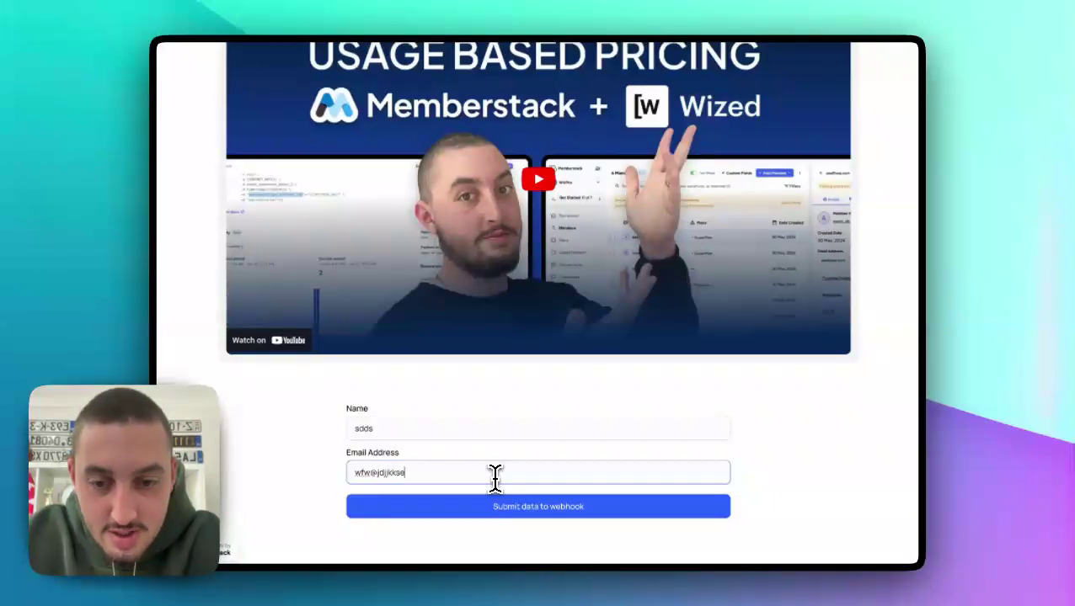
pyautogui.write('.com')
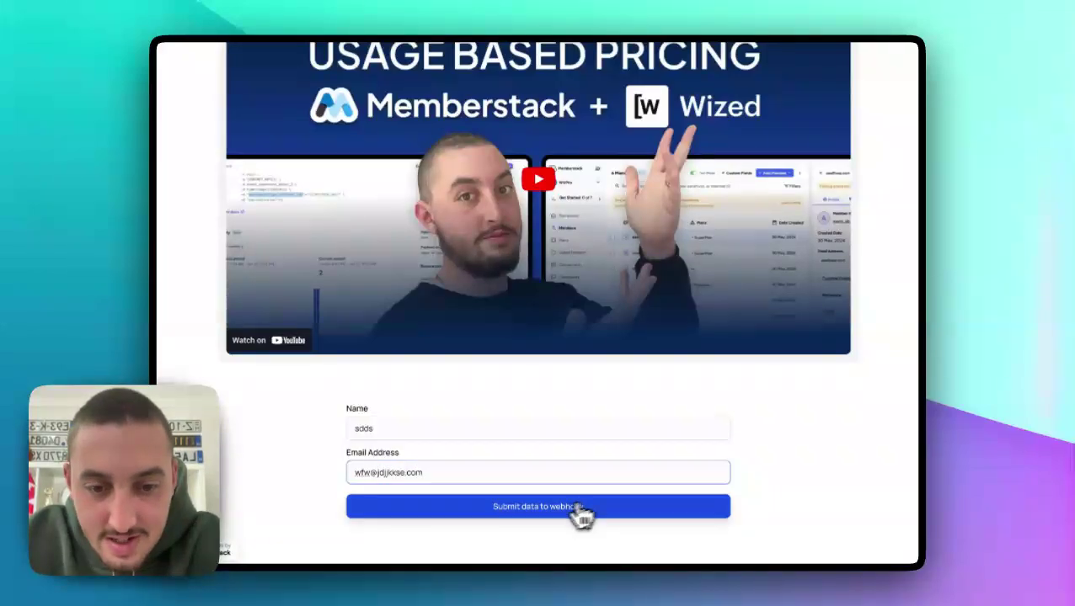
# - Submit the form to the webhook, then run the Make scenario once, waiting for new data
pyautogui.click(543, 508)
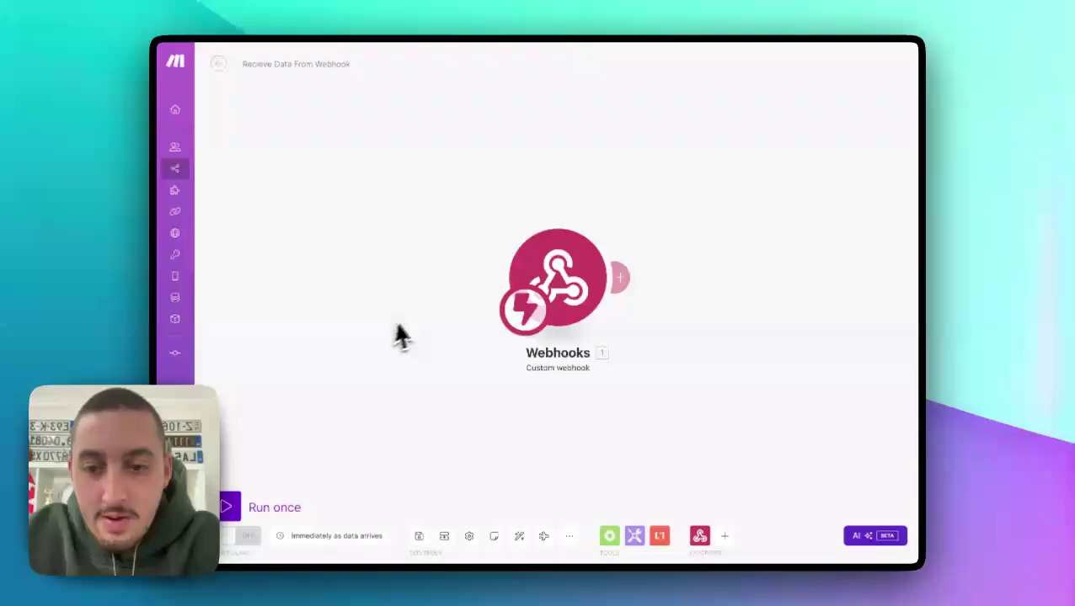
pyautogui.click(243, 512)
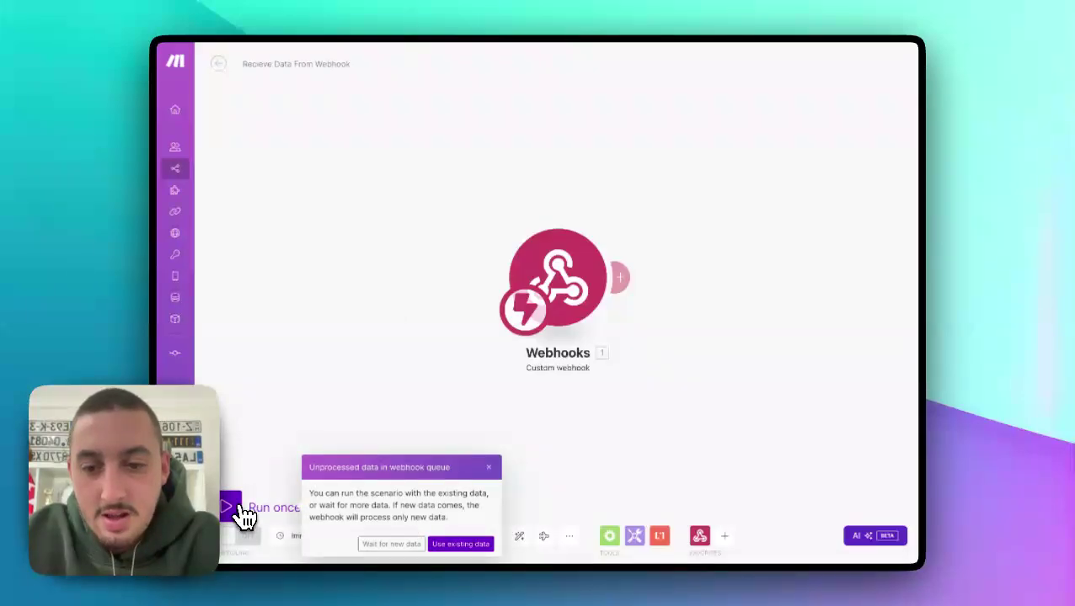
pyautogui.click(386, 545)
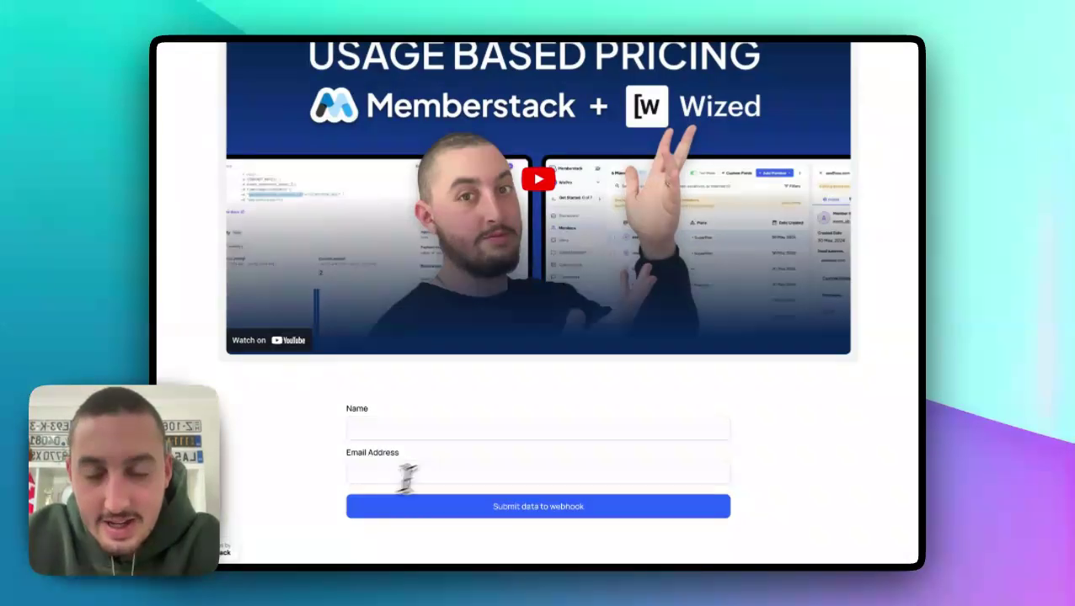
# - Submit the form again with a new test name and email address
pyautogui.click(467, 426)
pyautogui.write('dvc')
pyautogui.click(492, 477)
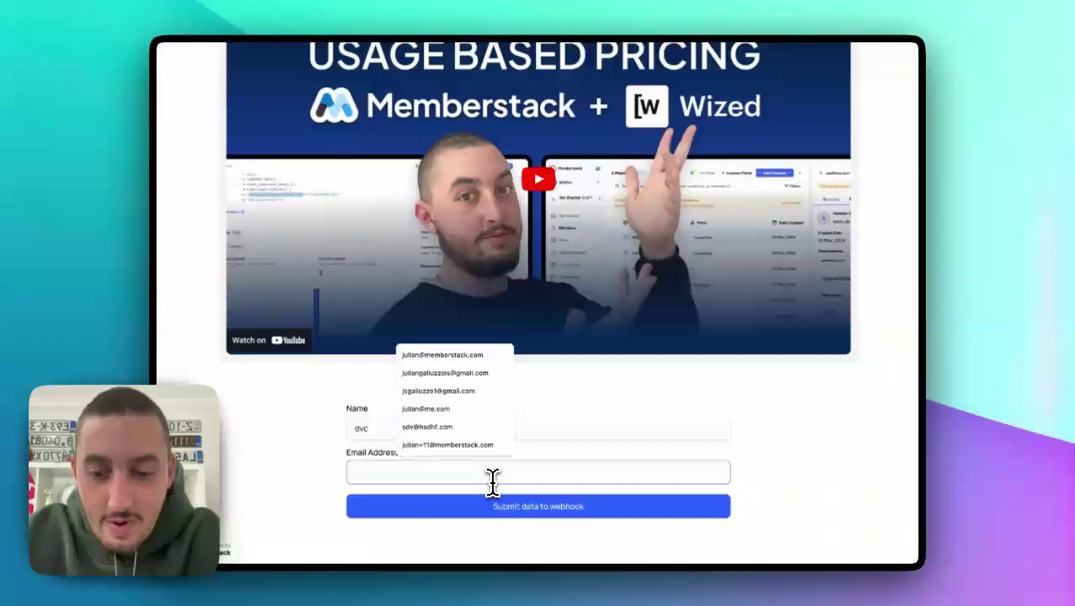
pyautogui.write('3jj@')
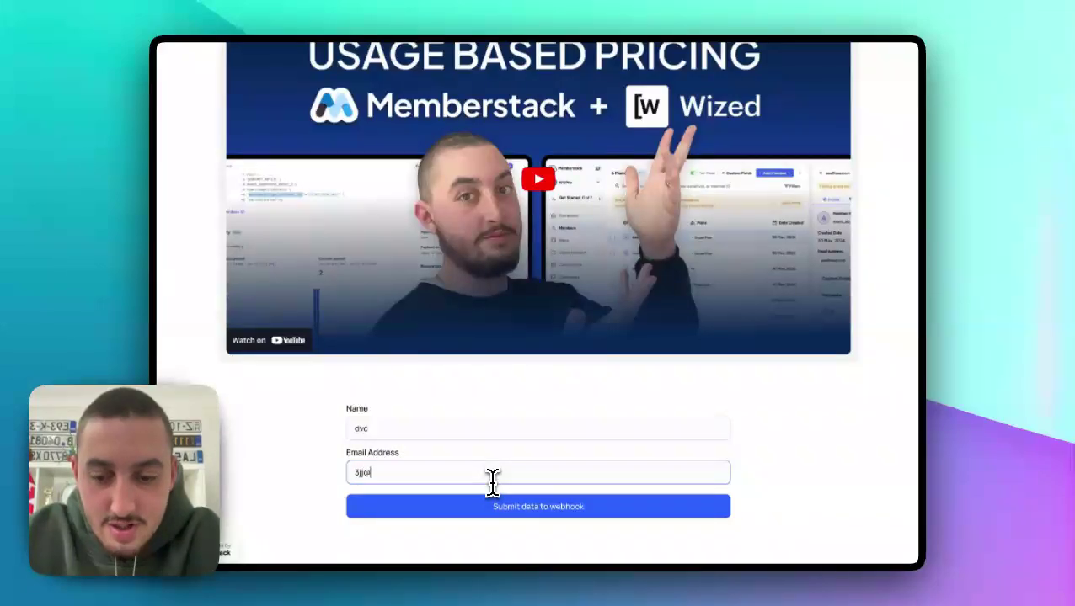
pyautogui.write('jcj.com')
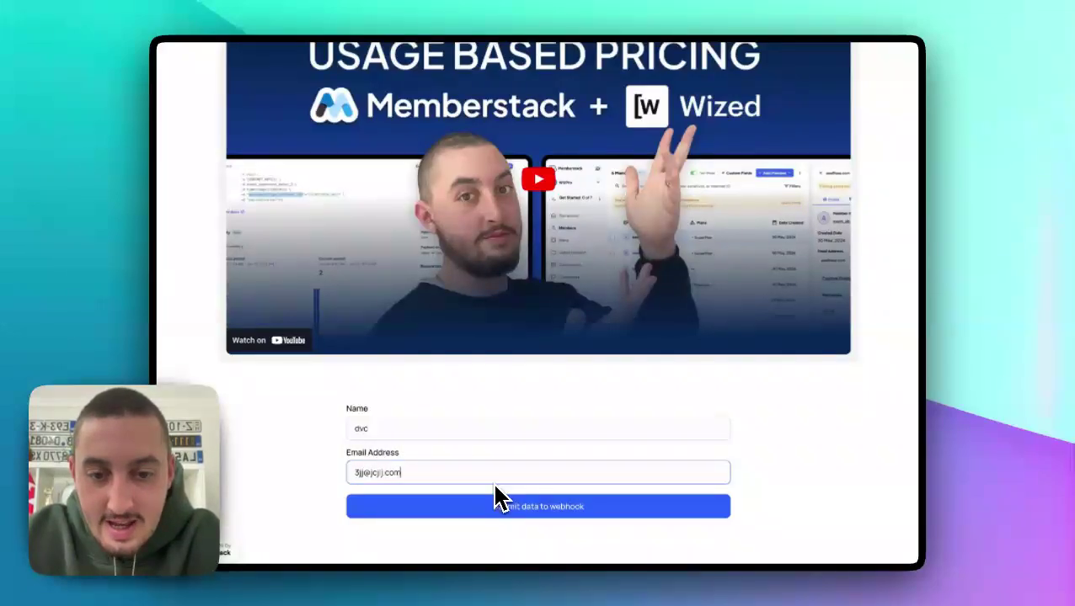
pyautogui.click(566, 512)
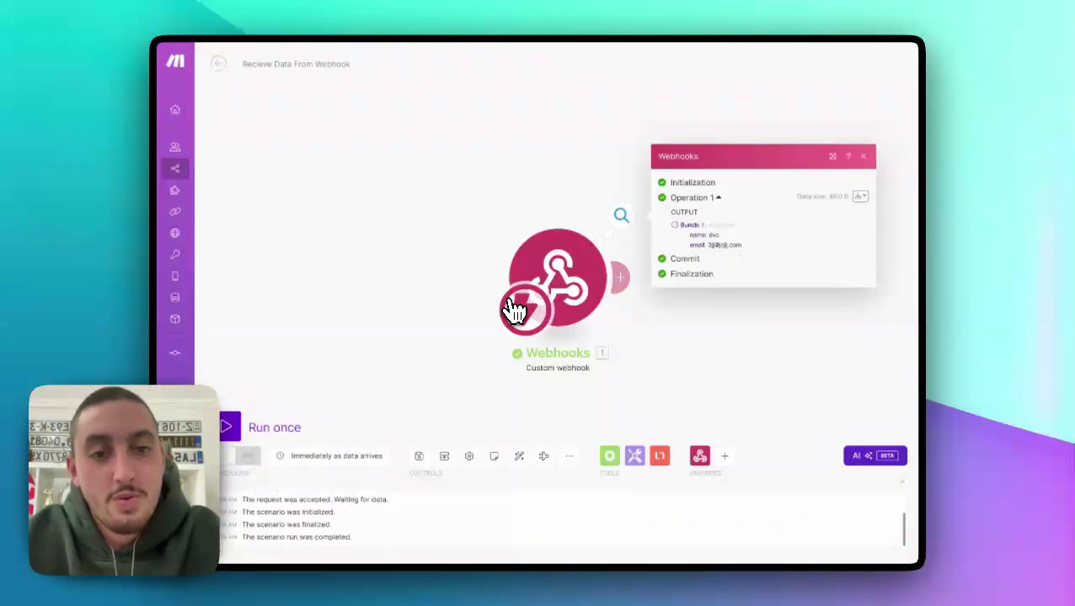
# - Add a Webhooks 'Webhook response' module after the custom webhook
pyautogui.click(501, 194)
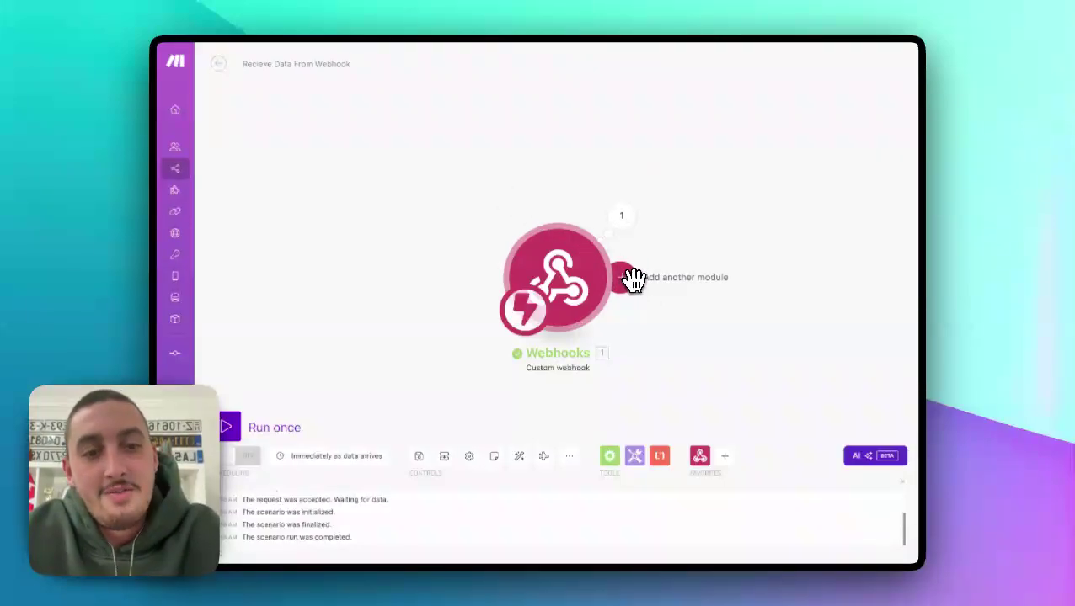
pyautogui.click(623, 278)
pyautogui.click(547, 190)
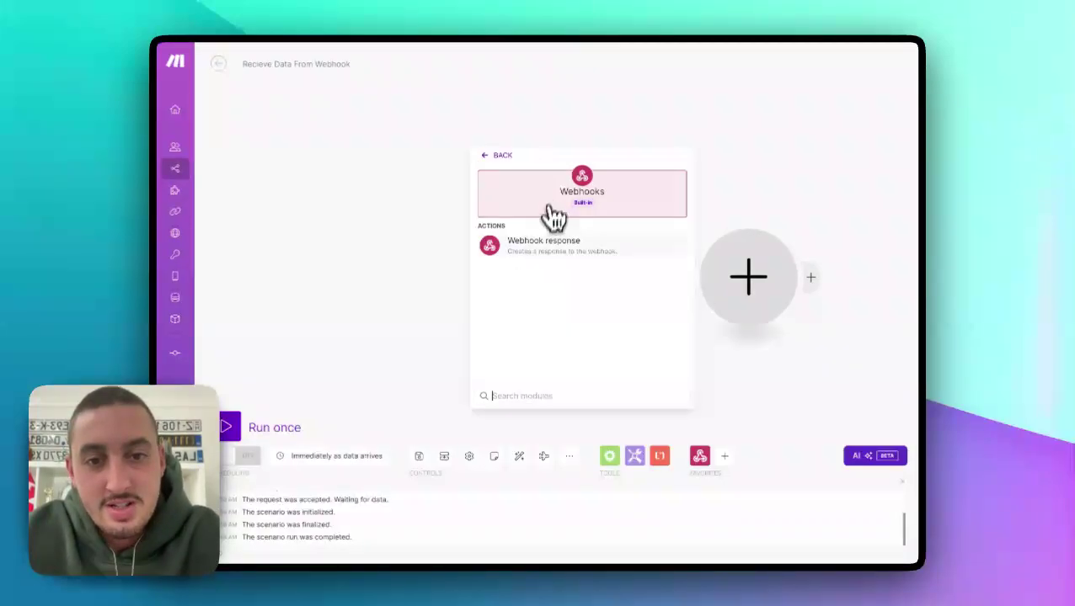
pyautogui.click(545, 244)
# - Change the response Status from 200 to 400 and run the scenario once more
pyautogui.click(523, 252)
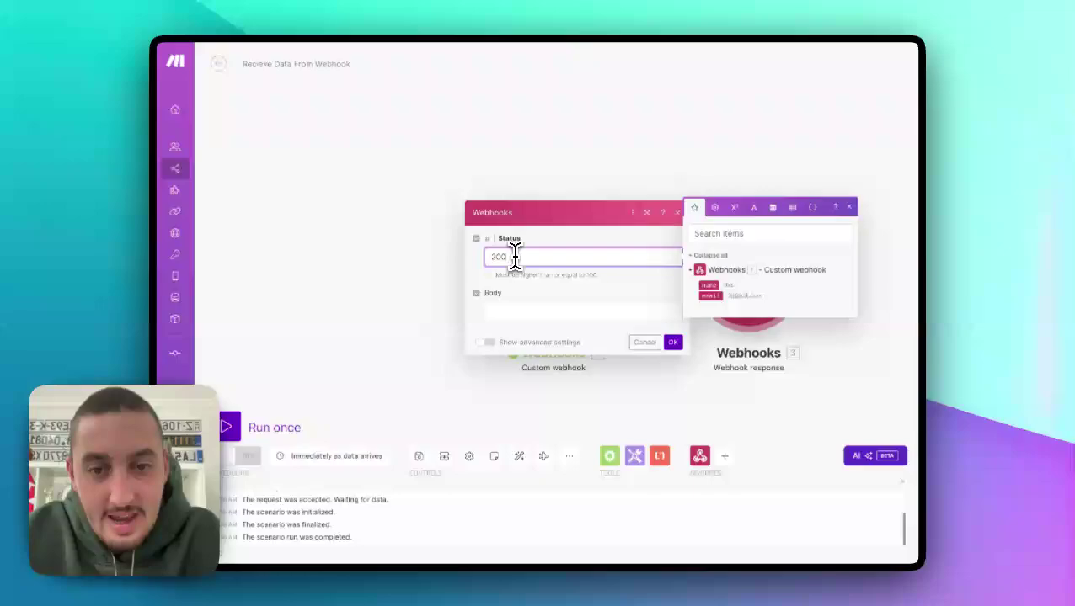
pyautogui.moveTo(512, 257); pyautogui.dragTo(484, 268)
pyautogui.write('4')
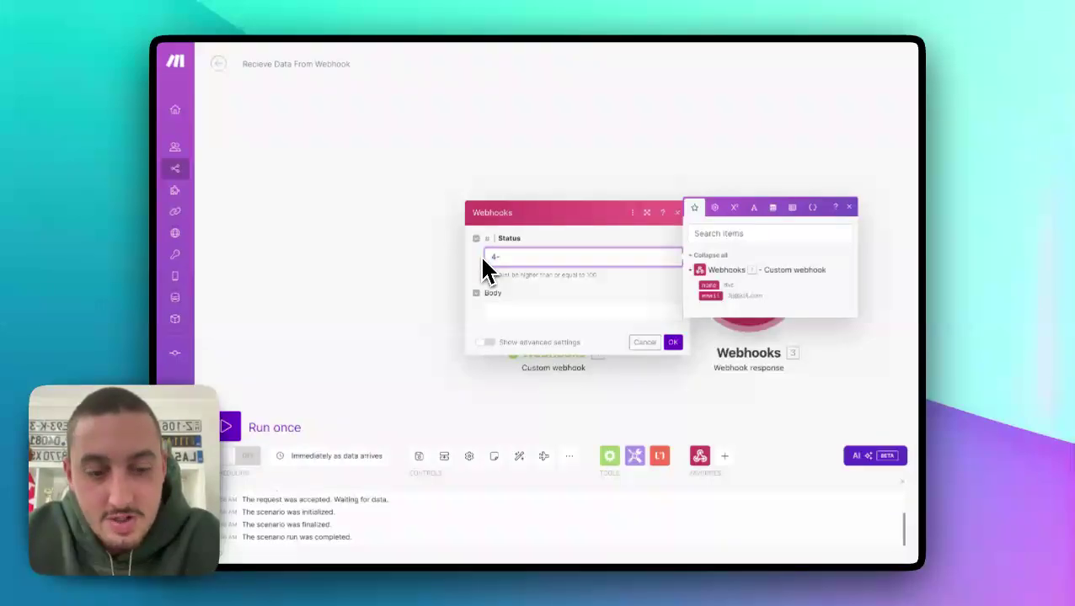
pyautogui.write('00')
pyautogui.click(674, 344)
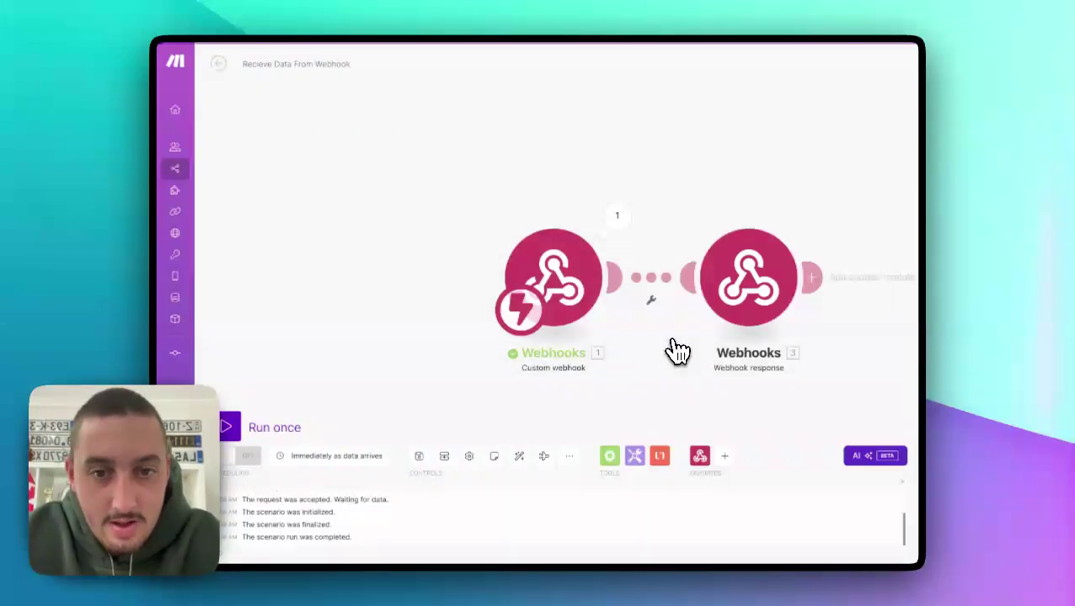
pyautogui.click(259, 431)
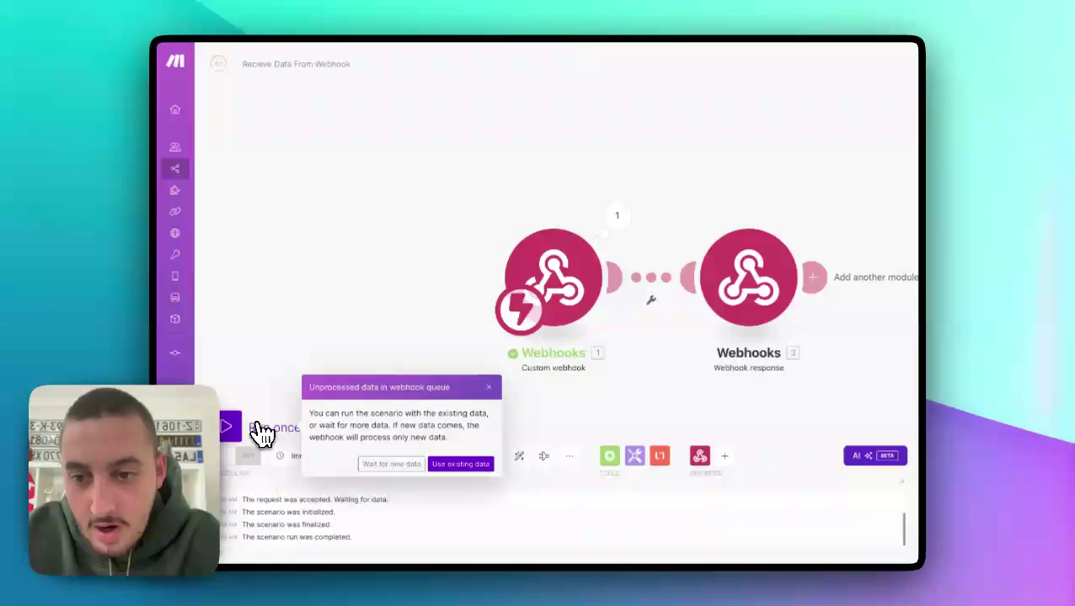
pyautogui.click(381, 463)
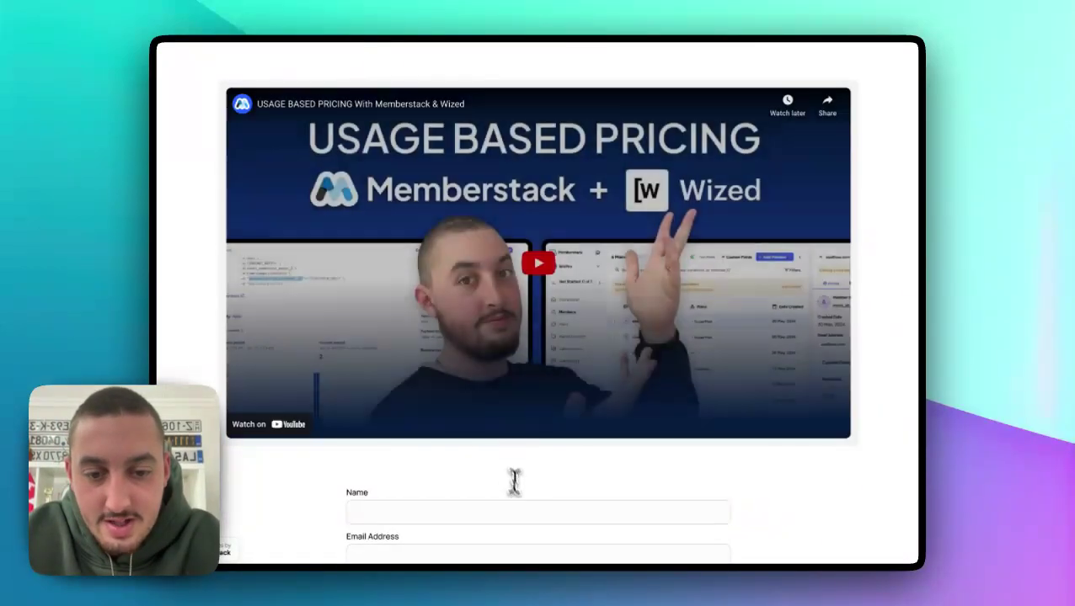
# - Submit the demo form with another test name and email address
pyautogui.click(515, 511)
pyautogui.write('asdfwsd')
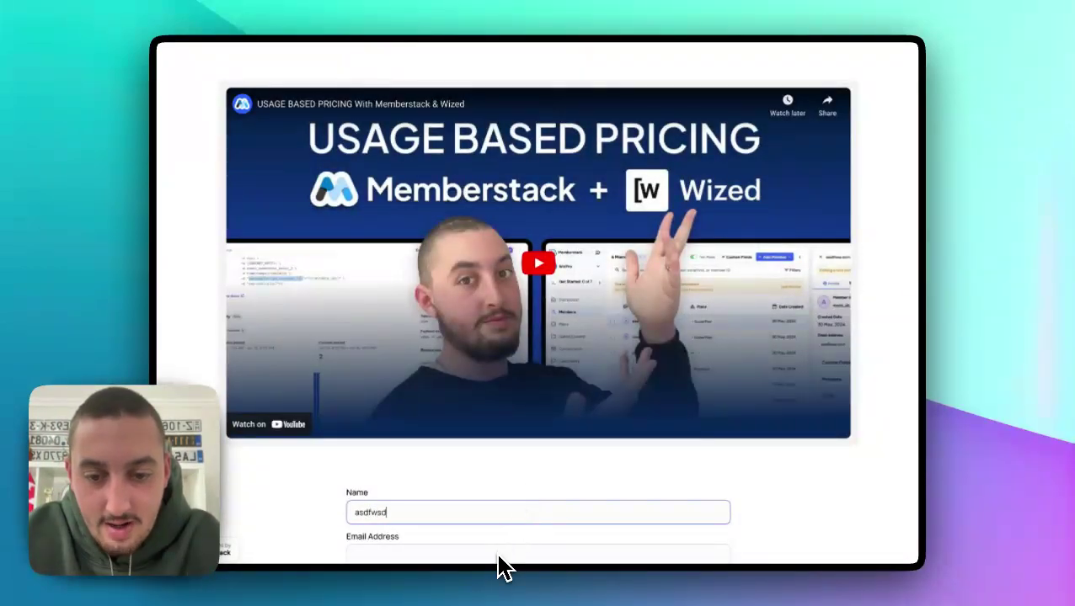
pyautogui.scroll(-2, 503, 539)
pyautogui.click(517, 466)
pyautogui.write('dsjj')
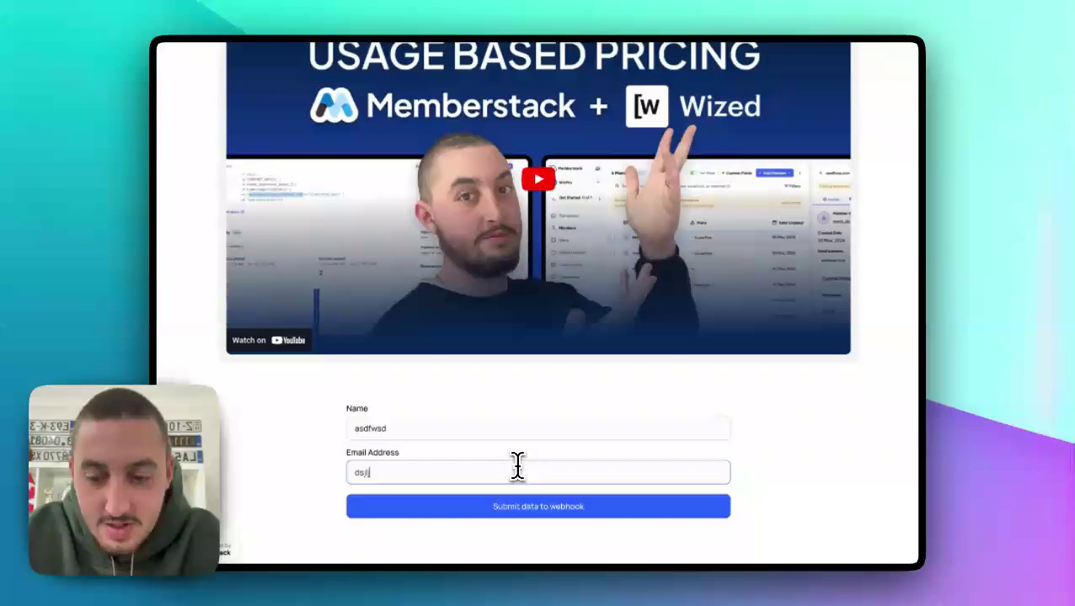
pyautogui.write('l@Jjdj.com')
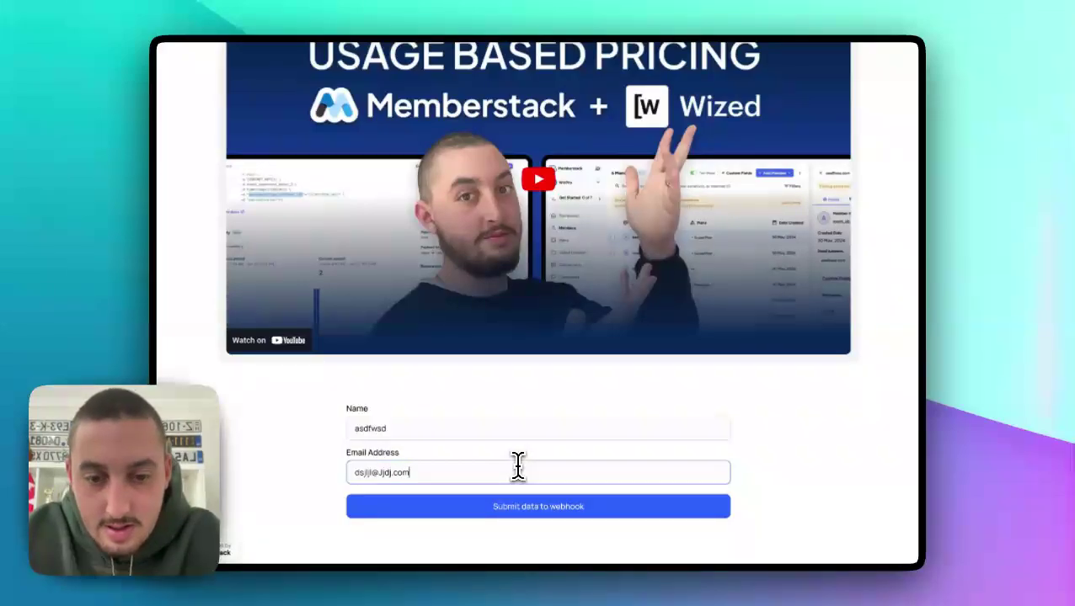
pyautogui.click(584, 506)
pyautogui.scroll(-2, 587, 511)
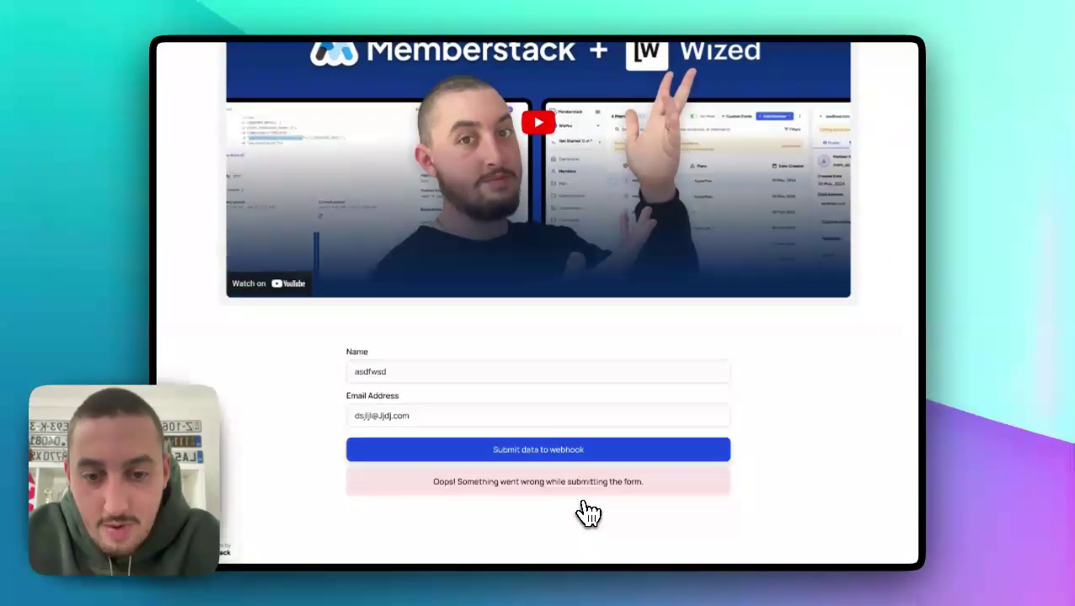
pyautogui.scroll(2, 530, 501)
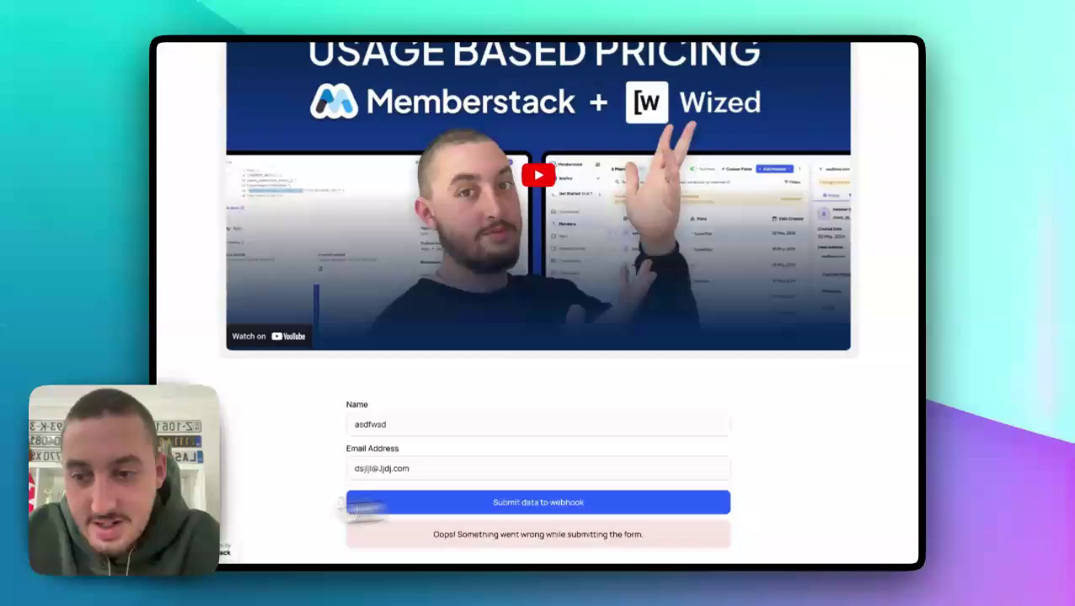
# - Delete the Webhook response module from the Make scenario
pyautogui.hotkey('ctrl', 'Tab')
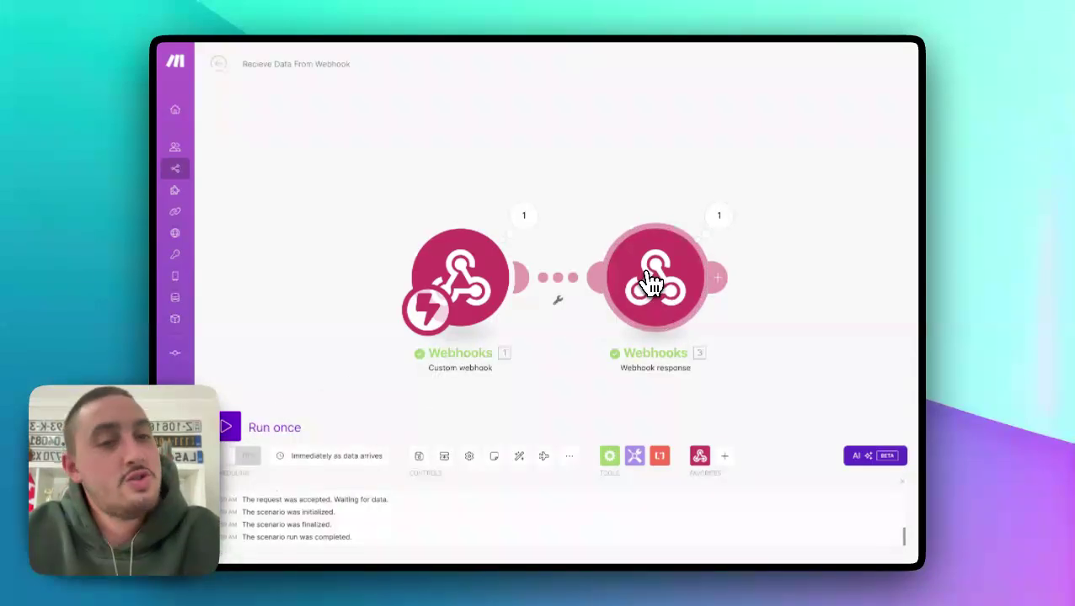
pyautogui.rightClick(652, 280)
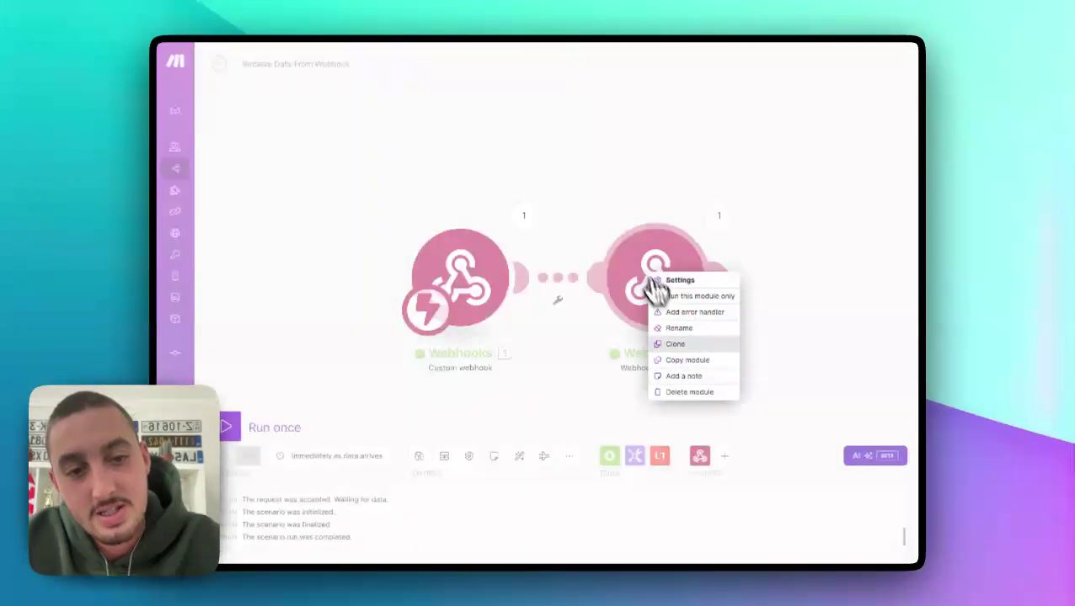
pyautogui.click(689, 391)
# - Run the scenario once, waiting for new data, and resubmit the form
pyautogui.click(268, 431)
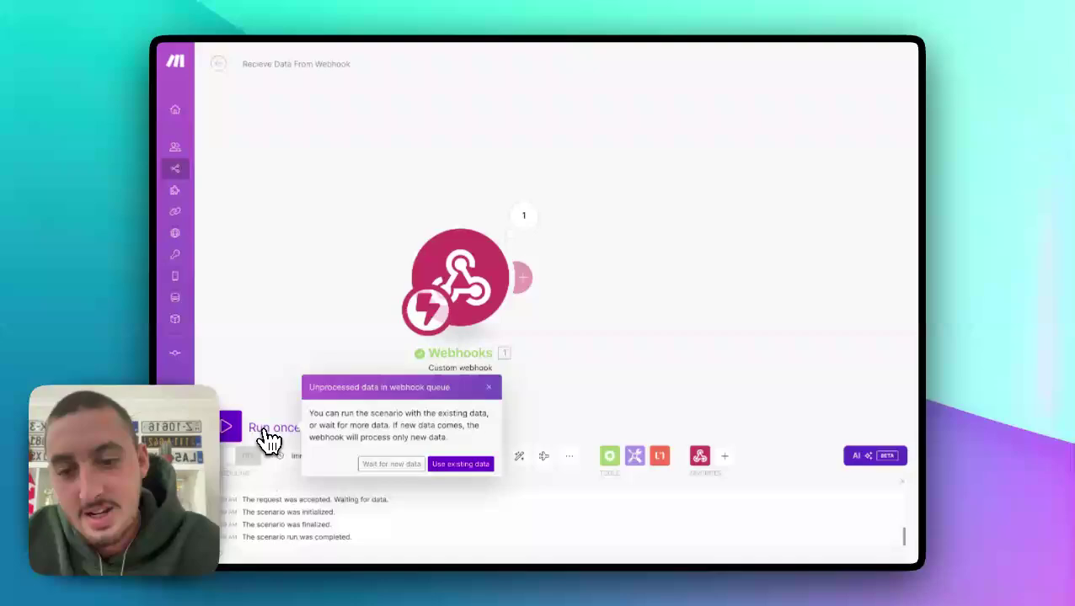
pyautogui.click(369, 465)
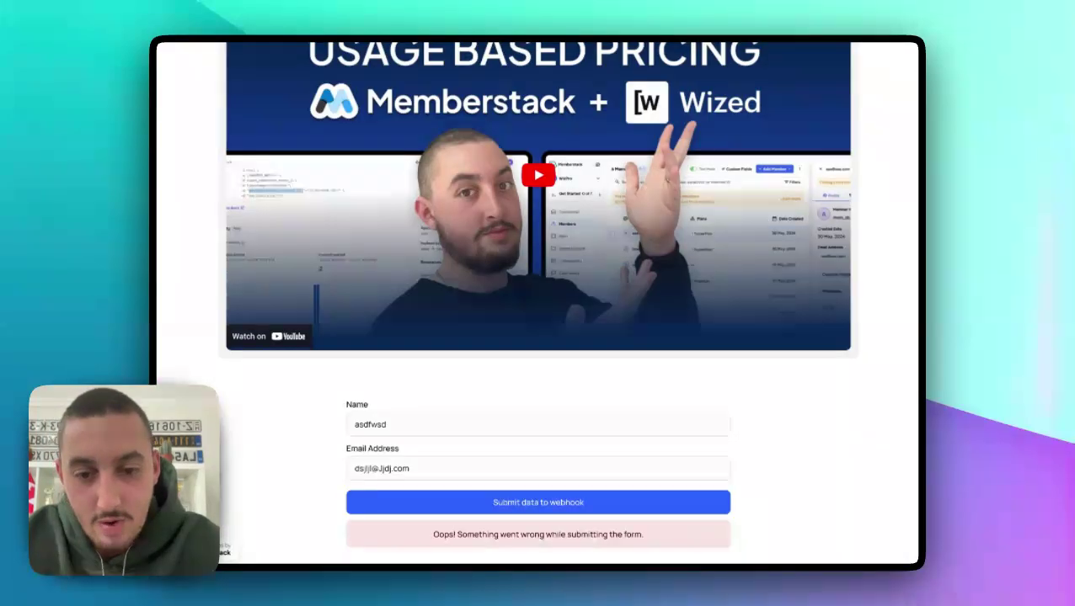
pyautogui.click(557, 516)
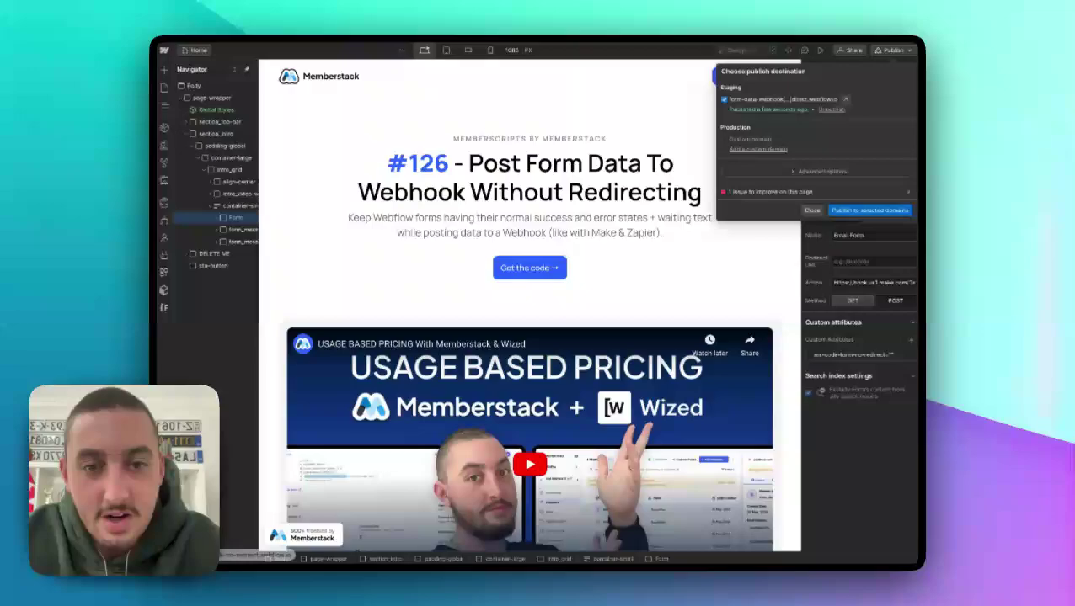
# - Select the email form in the Designer and inspect its Make webhook Action URL
pyautogui.scroll(-2, 389, 252)
pyautogui.scroll(-3, 389, 252)
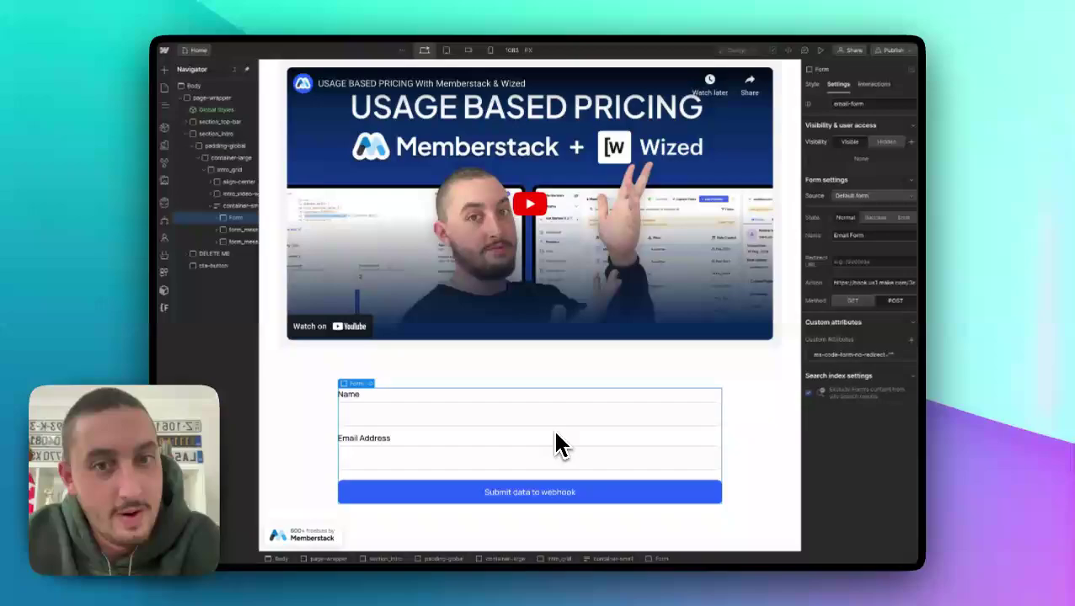
pyautogui.click(506, 499)
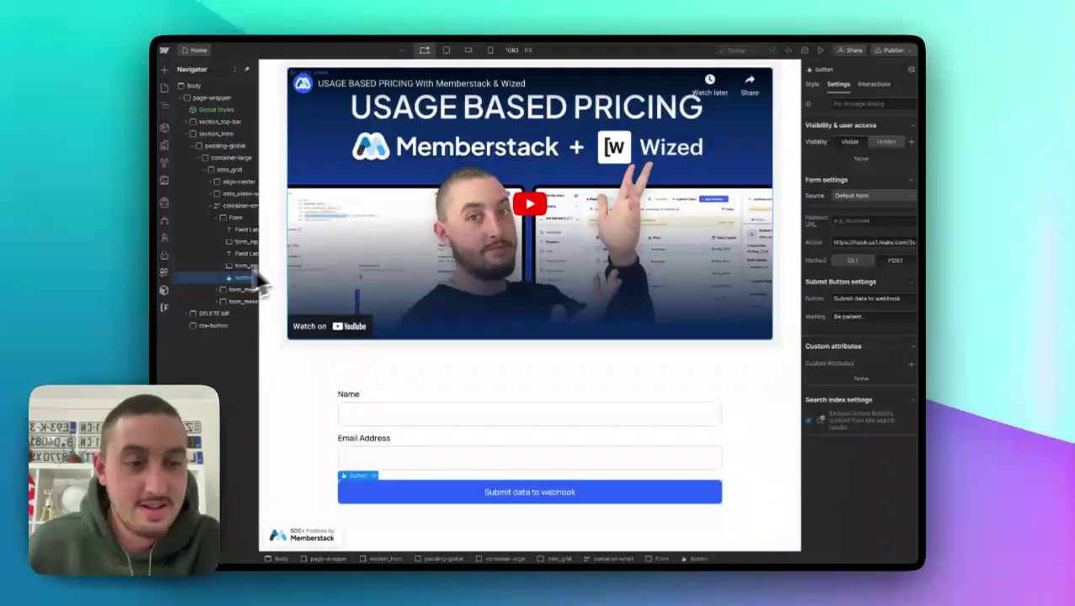
pyautogui.click(502, 440)
pyautogui.click(500, 443)
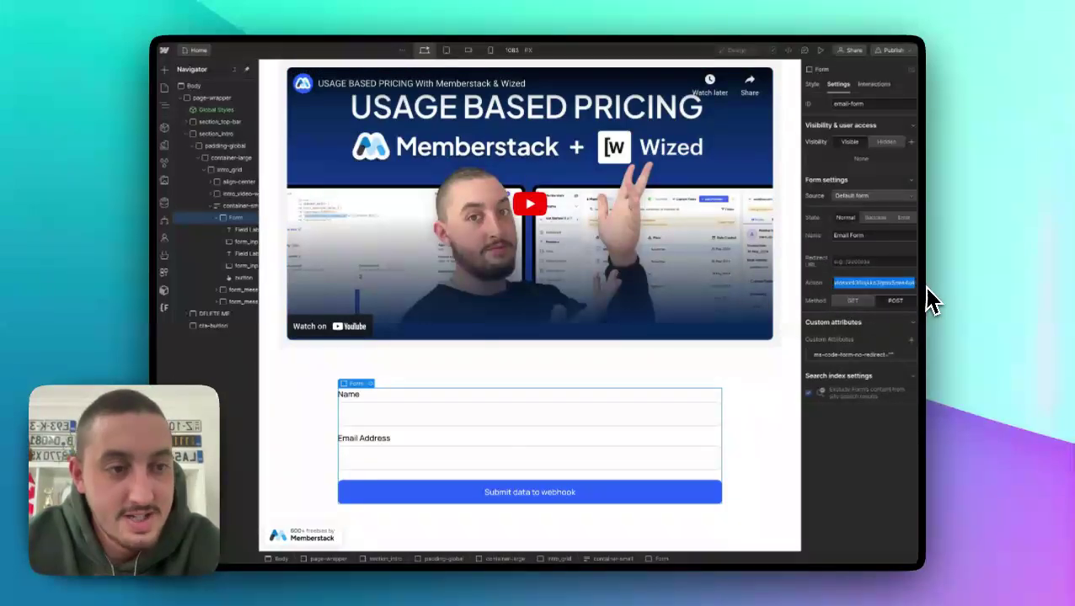
pyautogui.click(895, 283)
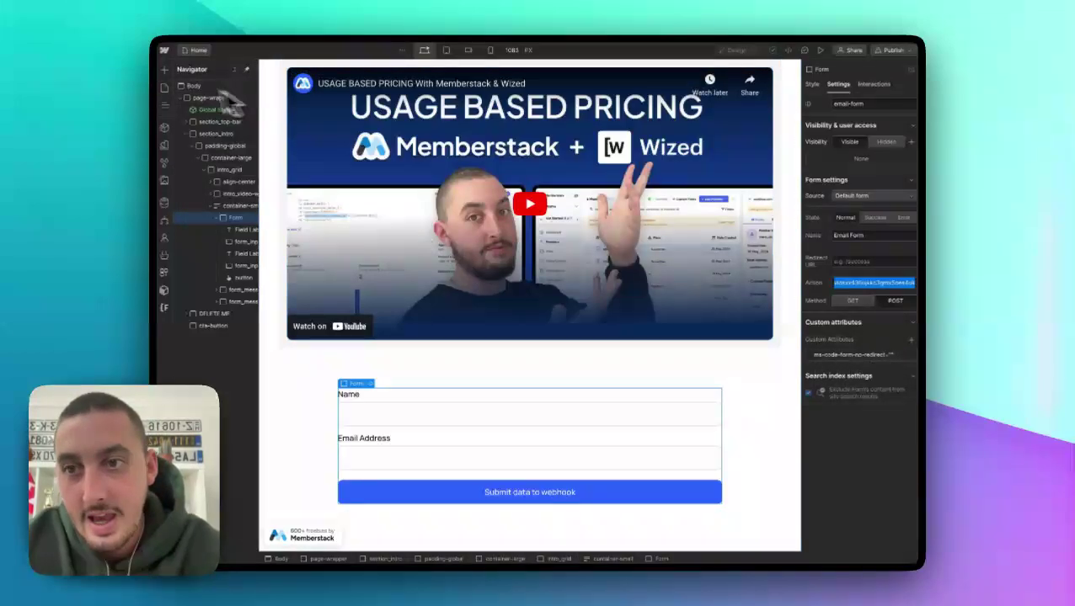
# - Review the MemberScript #126 script in the Home page's Before </body> tag code
pyautogui.click(165, 88)
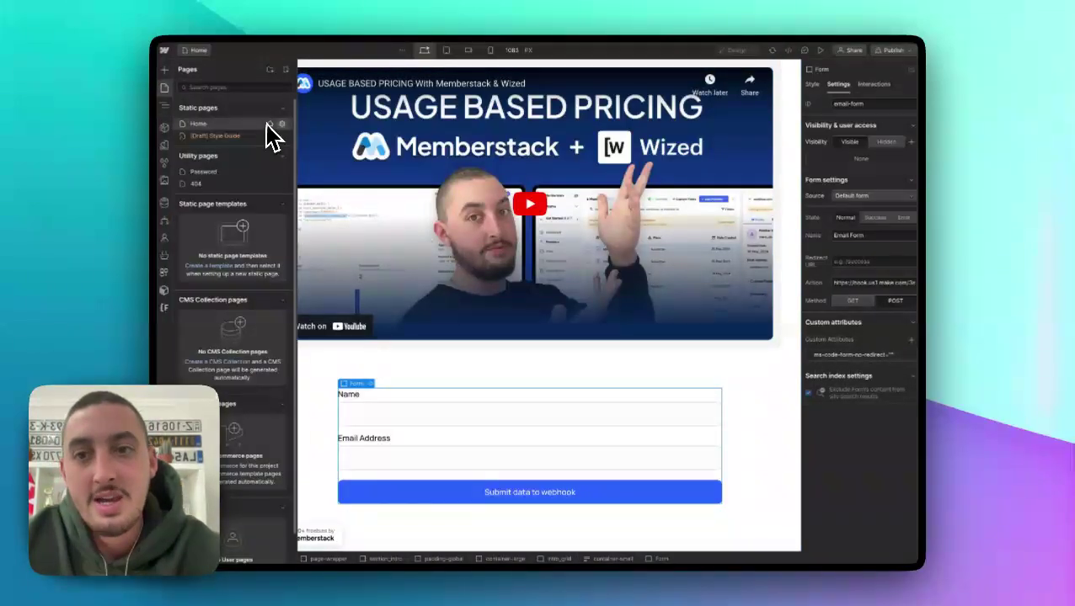
pyautogui.click(282, 124)
pyautogui.scroll(-10, 421, 379)
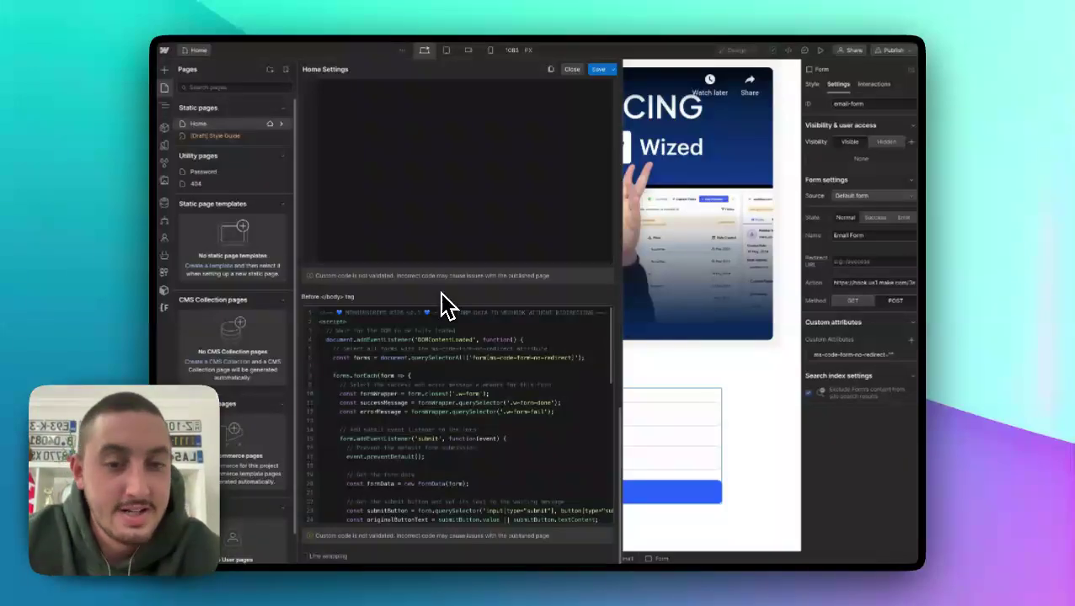
pyautogui.scroll(-10, 531, 438)
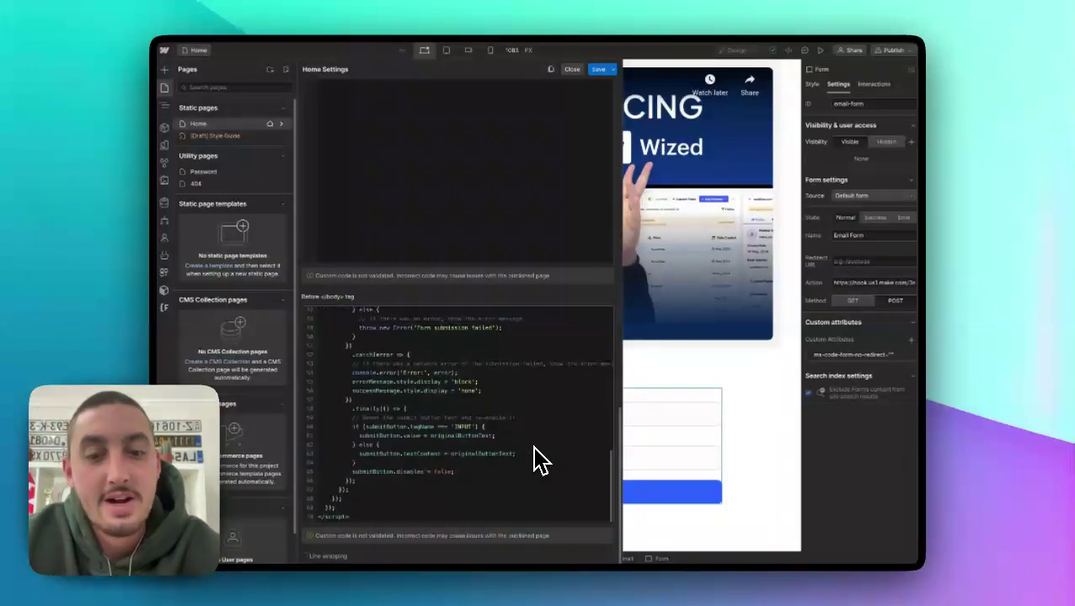
pyautogui.scroll(10, 540, 460)
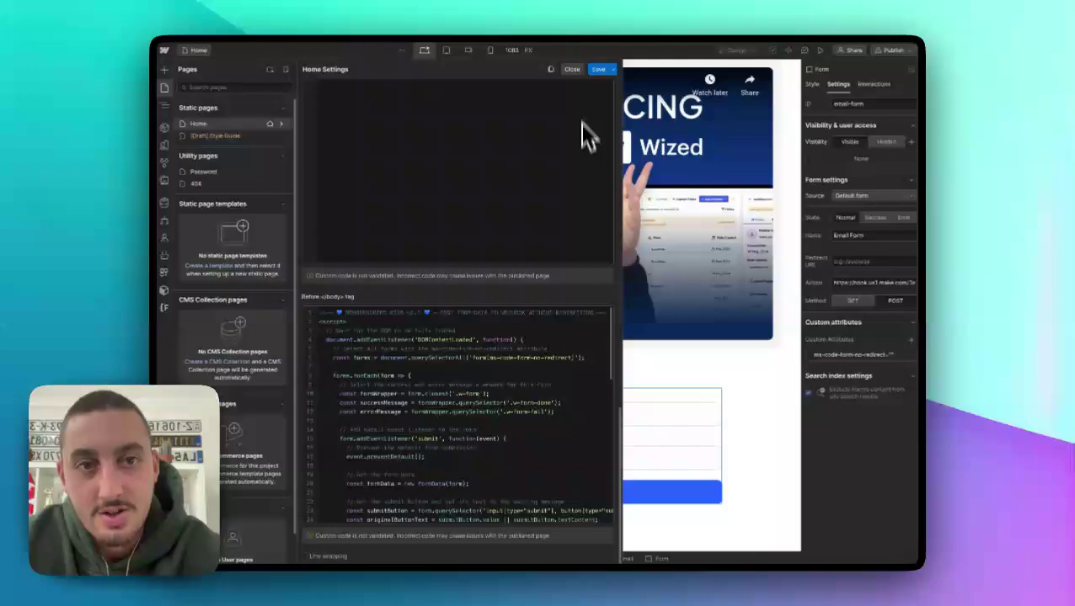
pyautogui.click(572, 71)
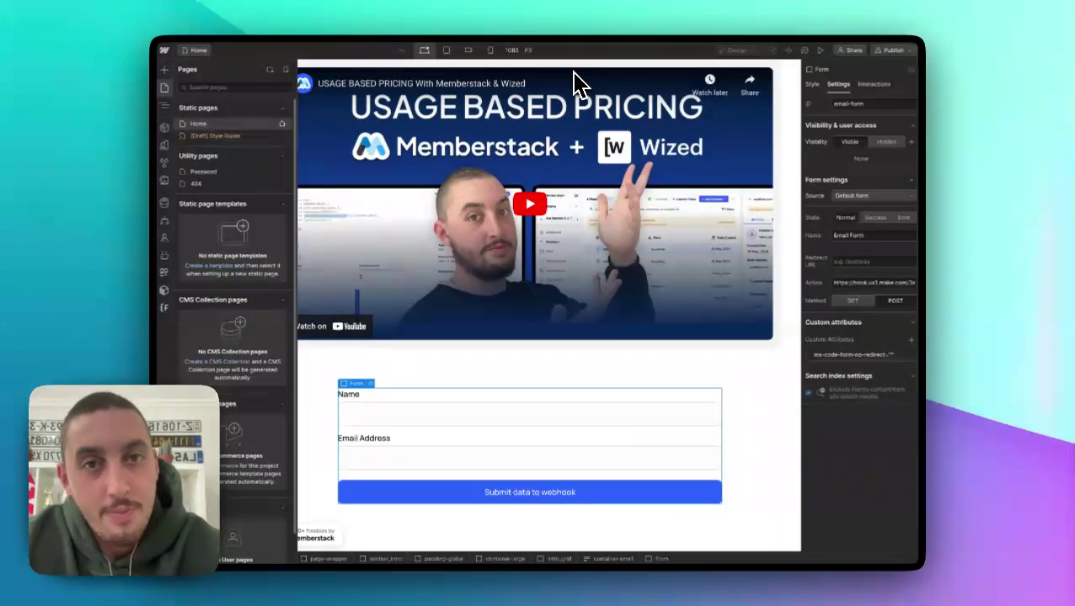